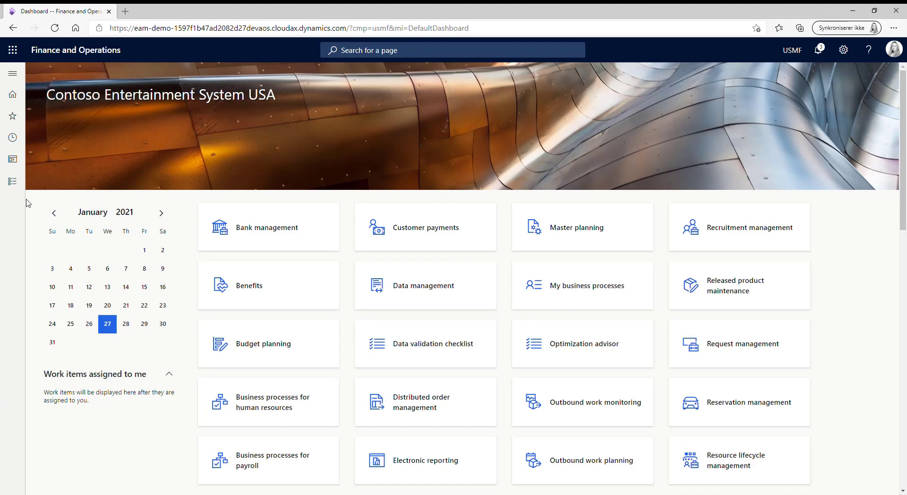
Open the Active assets list in Asset management and filter it by "FL"
left_click(13, 182)
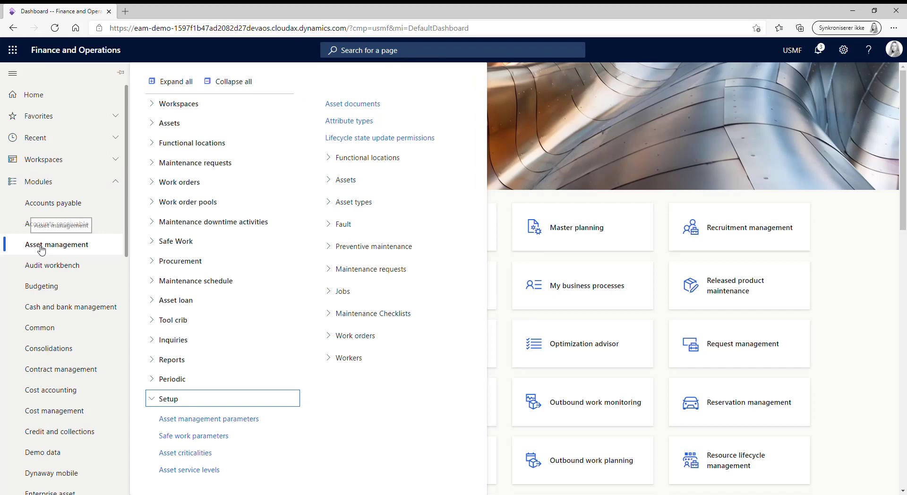
left_click(234, 82)
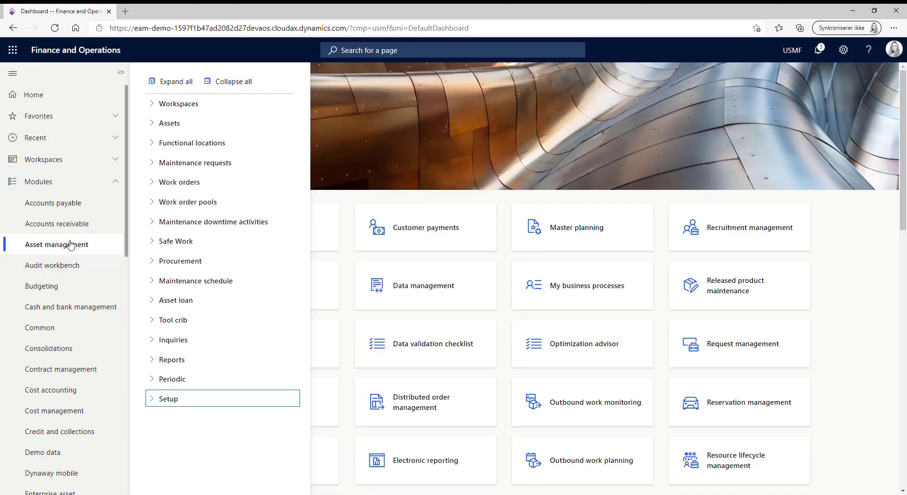
left_click(170, 124)
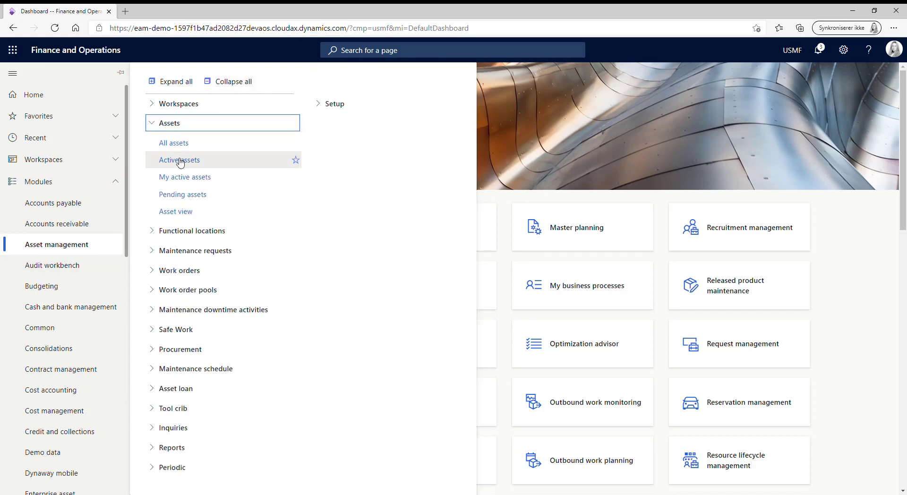
left_click(206, 164)
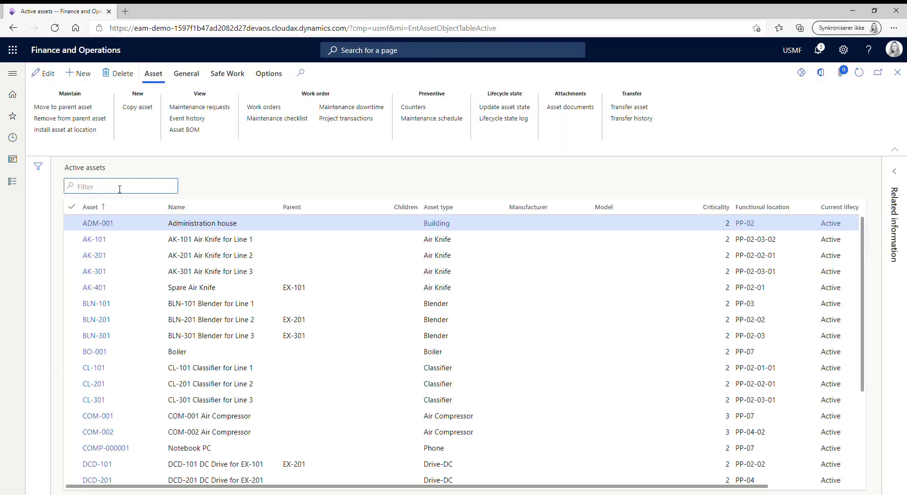
type("FL")
key("Return")
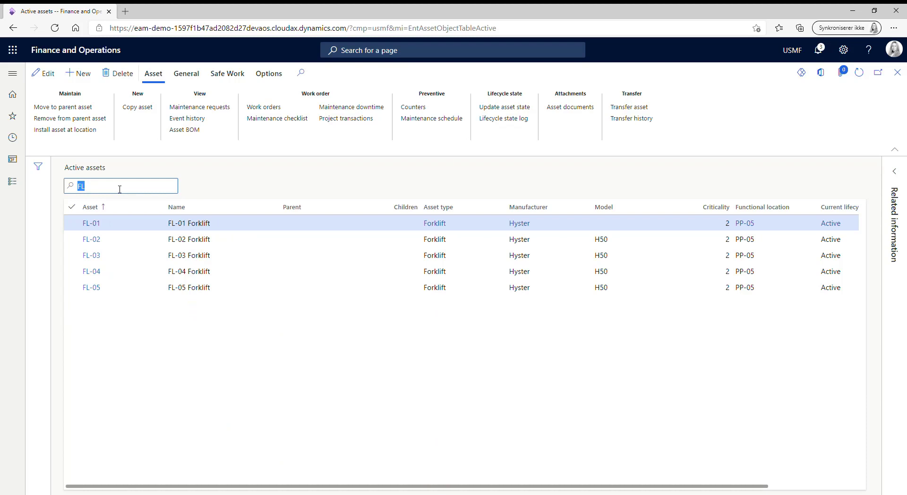
Transfer the asset FL-01 Forklift to the target legal entity USPI
left_click(75, 226)
left_click(648, 108)
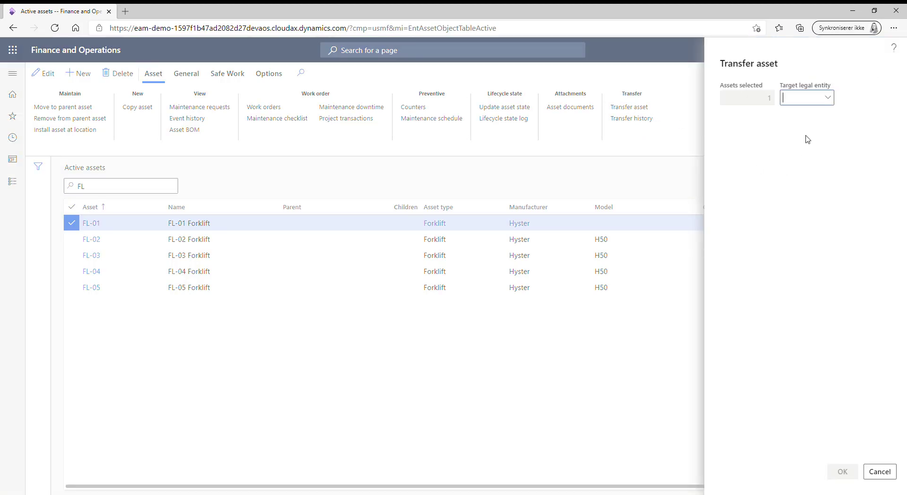
left_click(829, 99)
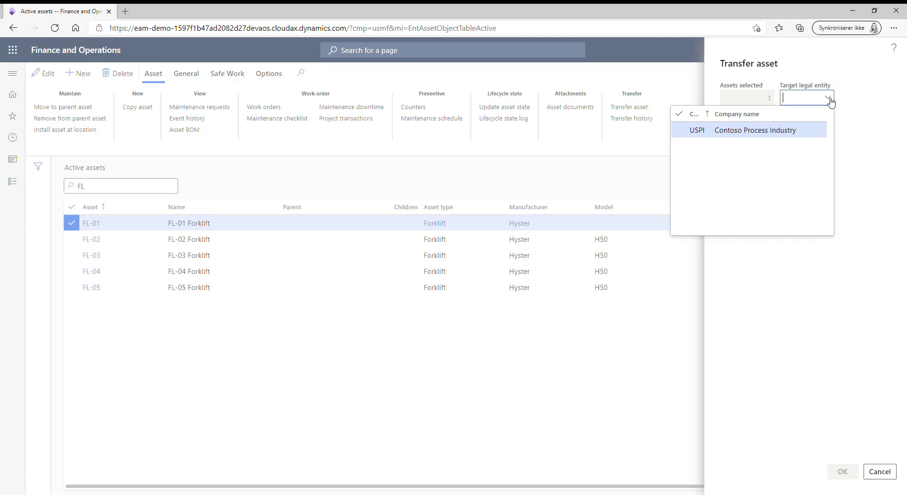
left_click(684, 135)
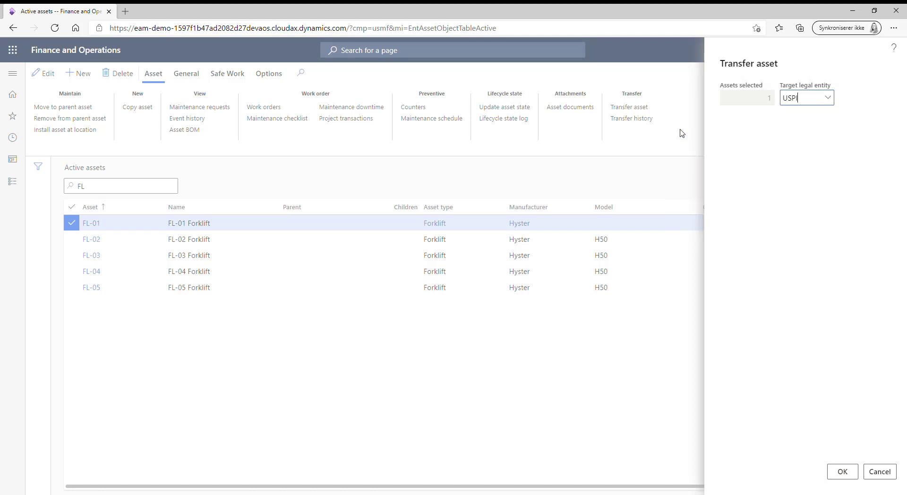
left_click(849, 471)
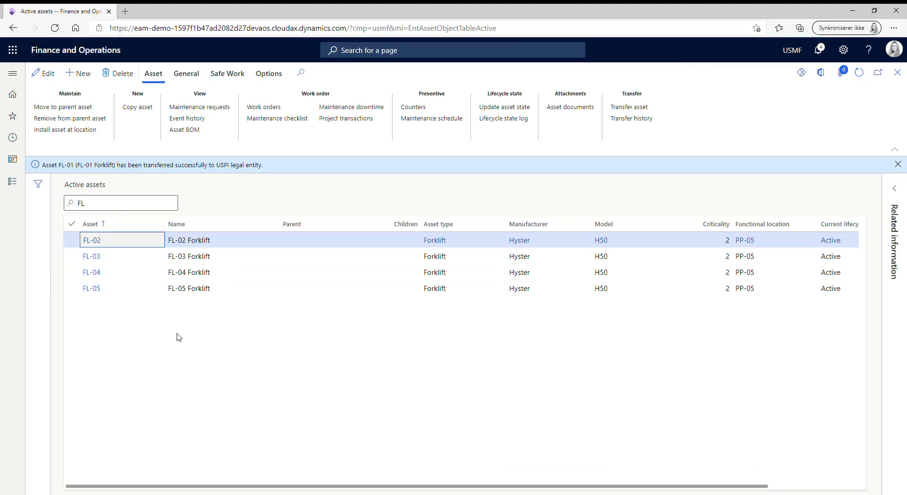
Switch the company to USPI and open its All assets list to check FL-01's functional location and lifecycle state
left_click(797, 53)
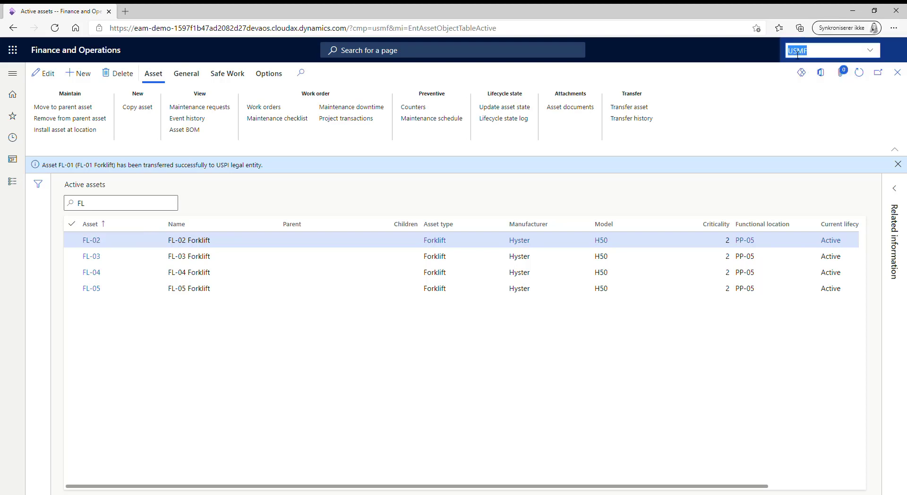
type("U")
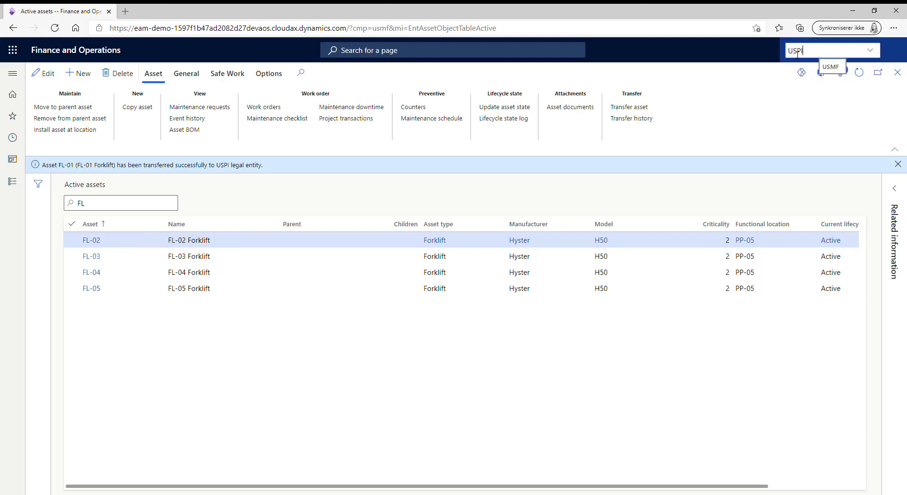
key("Return")
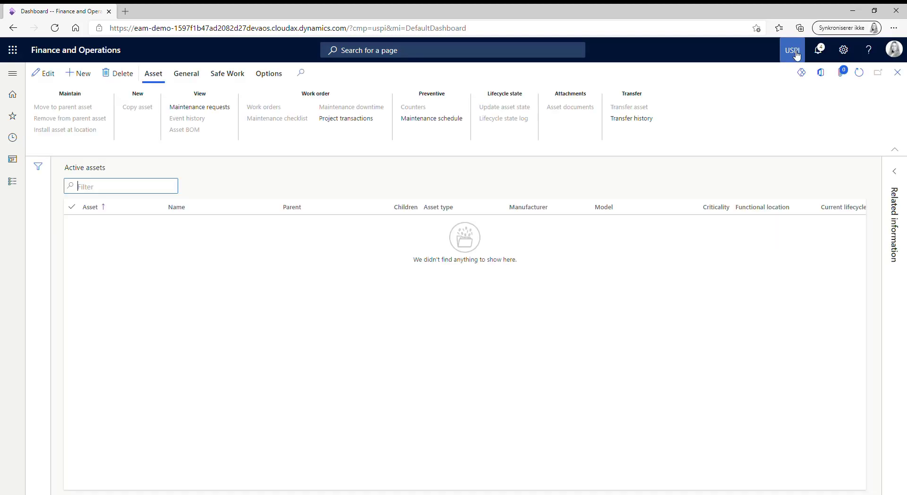
left_click(16, 188)
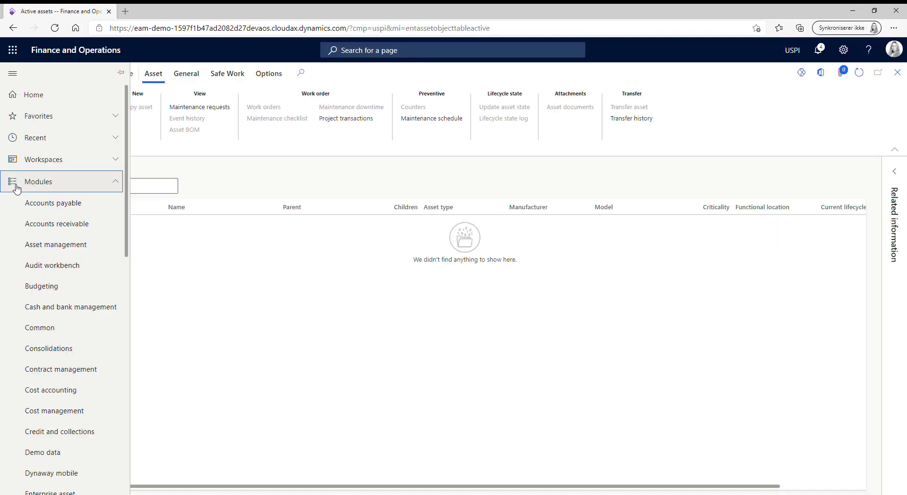
left_click(65, 245)
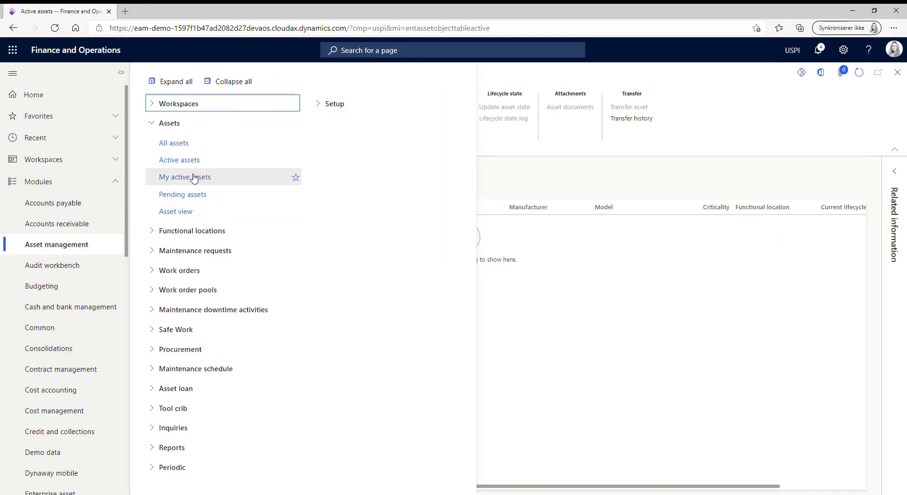
left_click(177, 145)
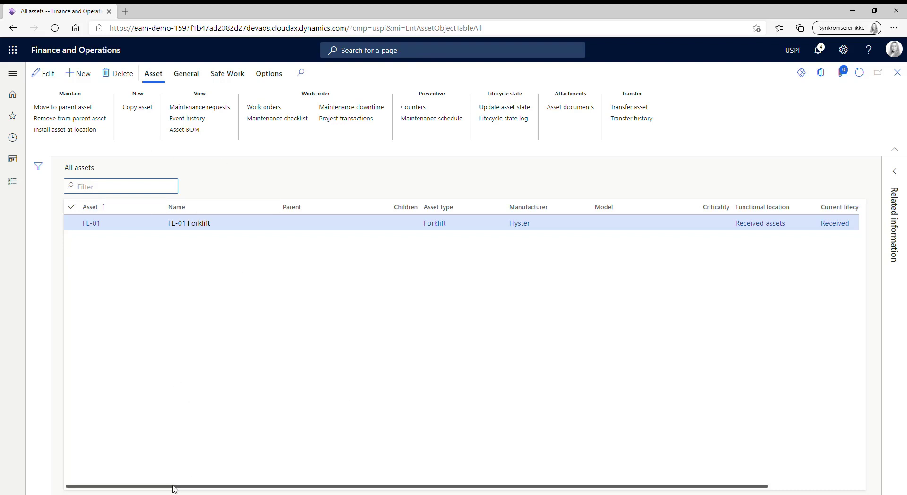
left_click_drag(176, 487, 345, 493)
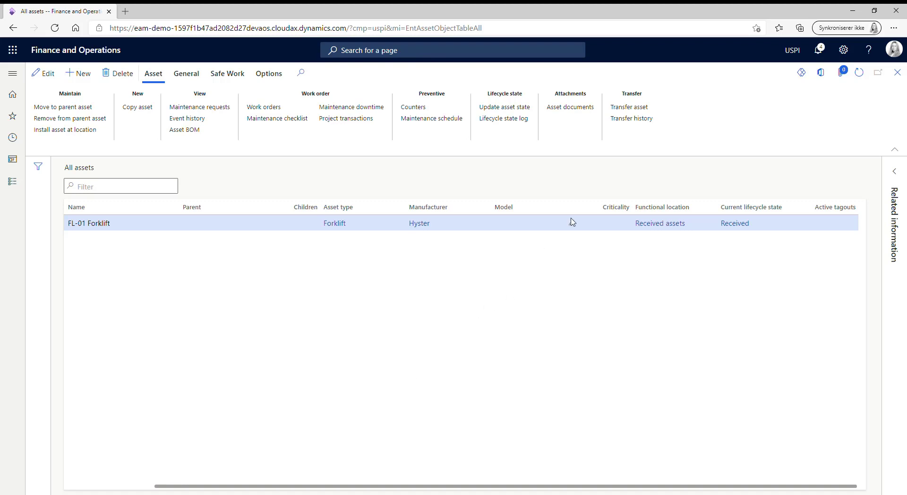
Review FL-01's transfer history and its asset event history with all legal entities included, returning to the asset list
left_click(629, 120)
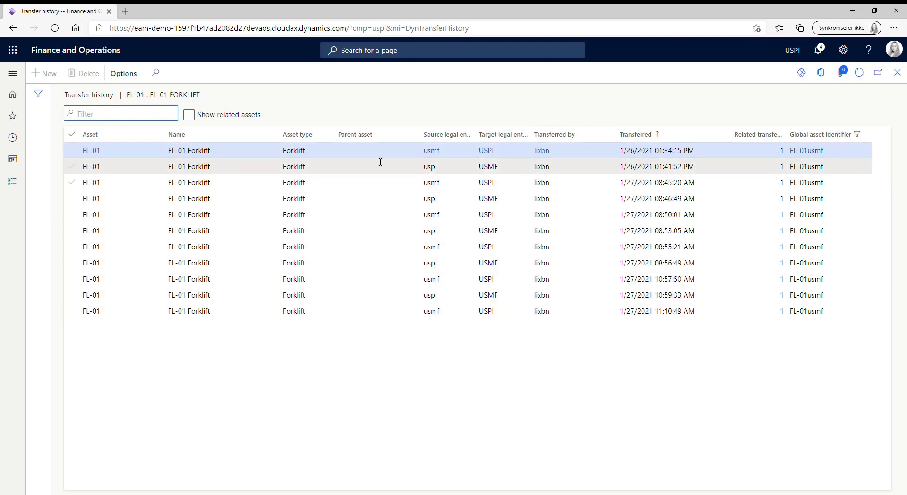
left_click(897, 72)
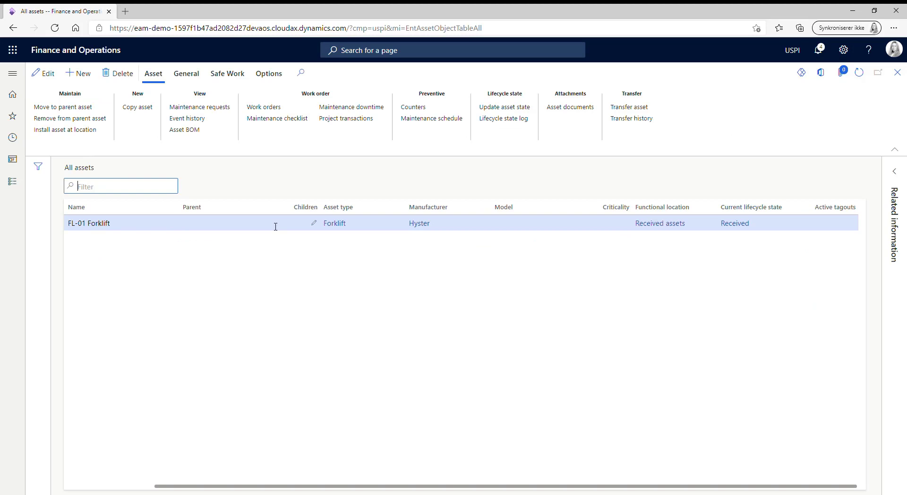
left_click(174, 119)
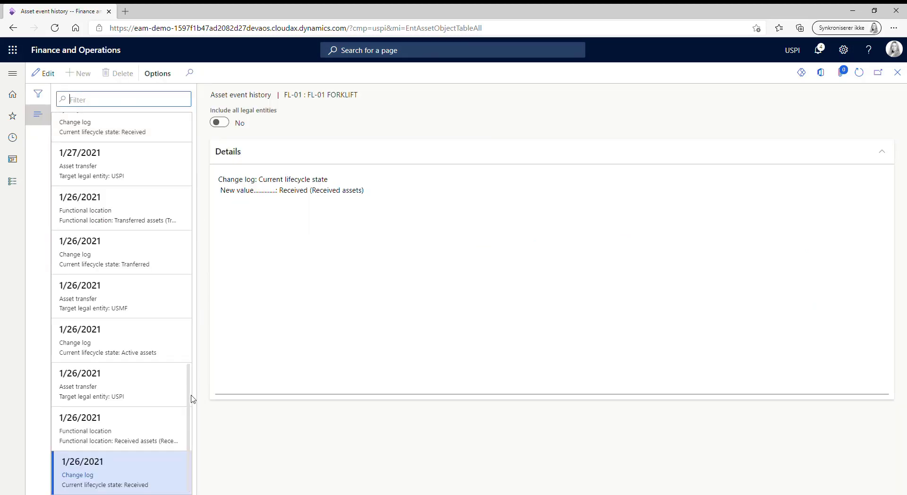
left_click_drag(190, 396, 189, 388)
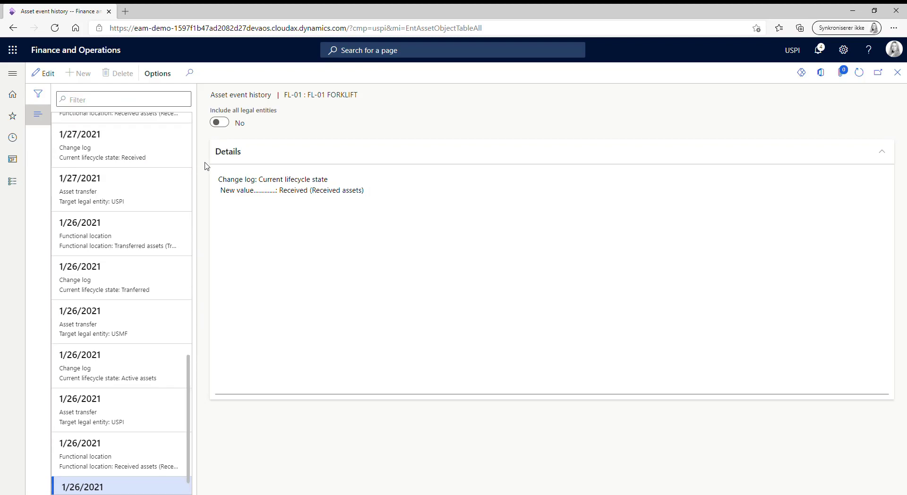
left_click(221, 124)
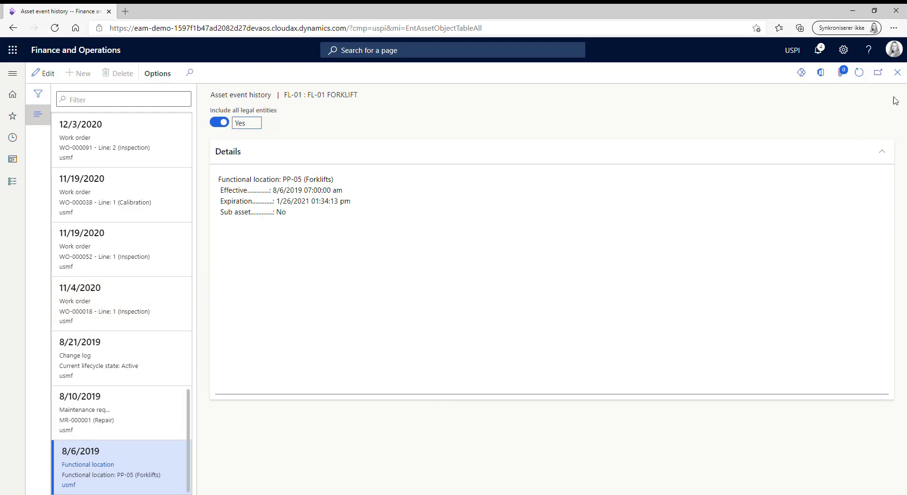
left_click(898, 73)
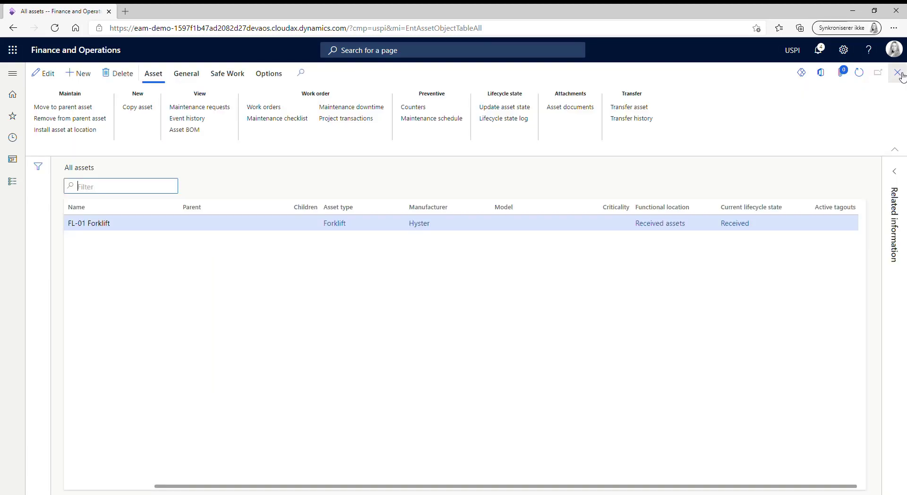
Update the lifecycle state of asset FL-01 to Active assets
left_click_drag(224, 487, 131, 477)
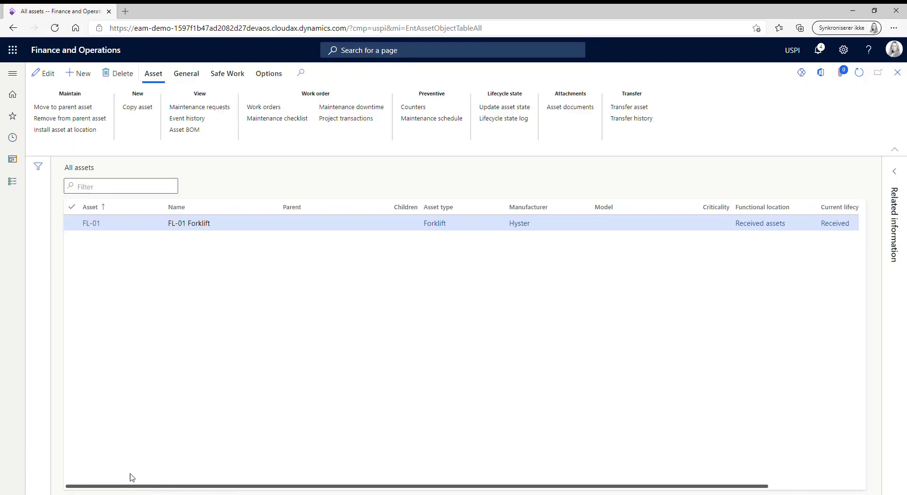
left_click(71, 223)
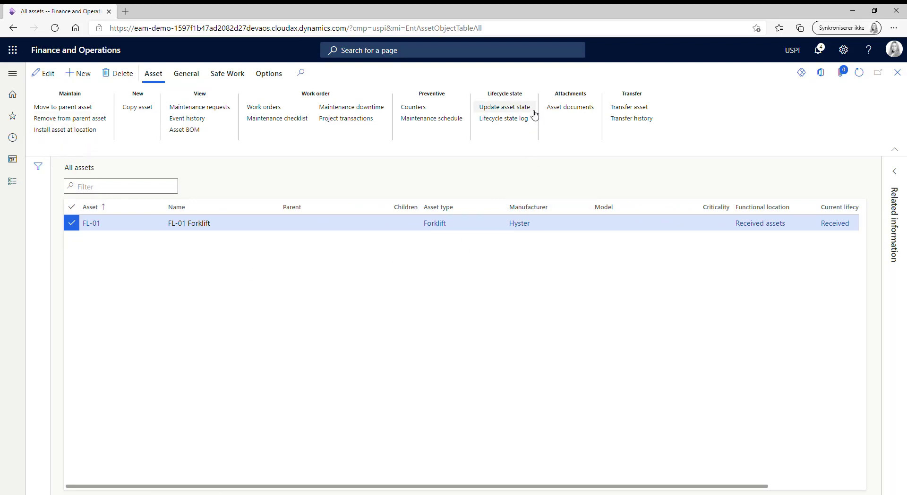
left_click(503, 108)
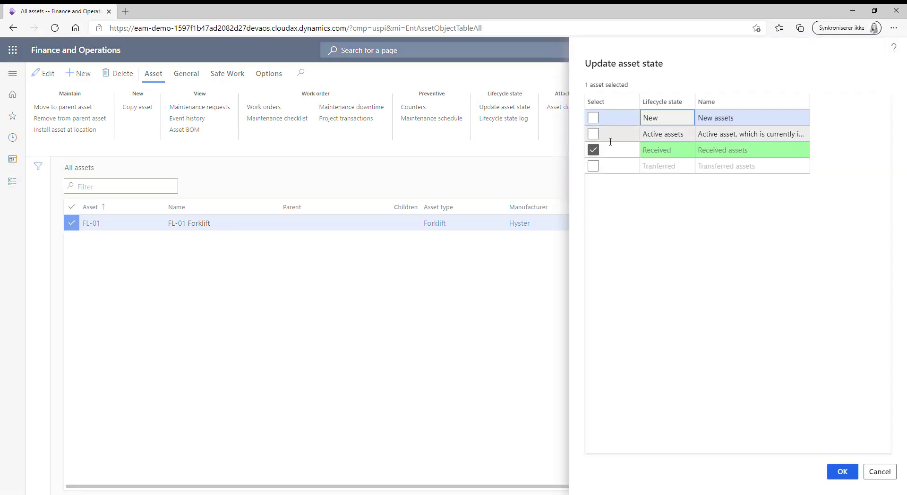
left_click(593, 134)
left_click(841, 471)
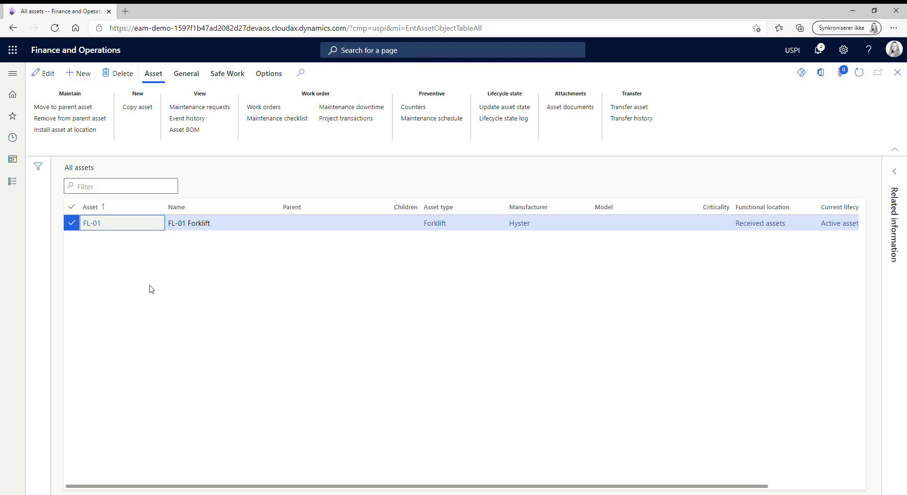
Transfer FL-01 to the target legal entity USMF and check its functional location and lifecycle state in the list
left_click(619, 110)
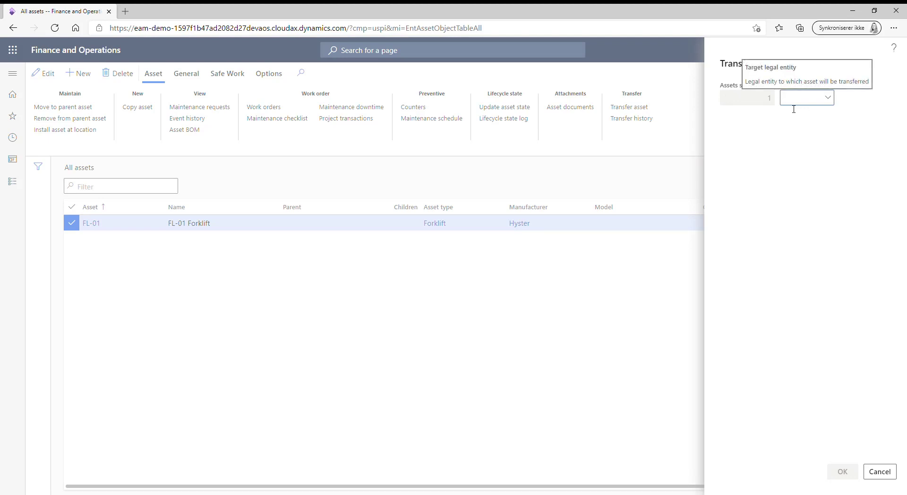
left_click(830, 99)
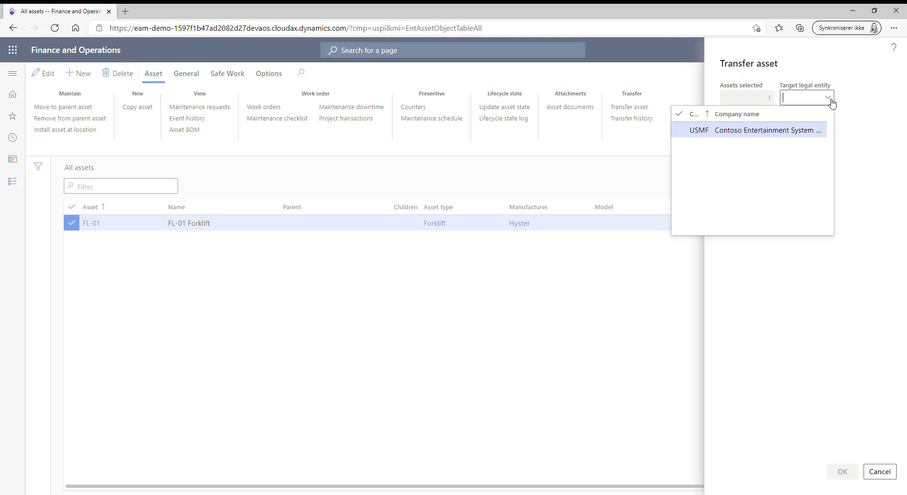
left_click(684, 131)
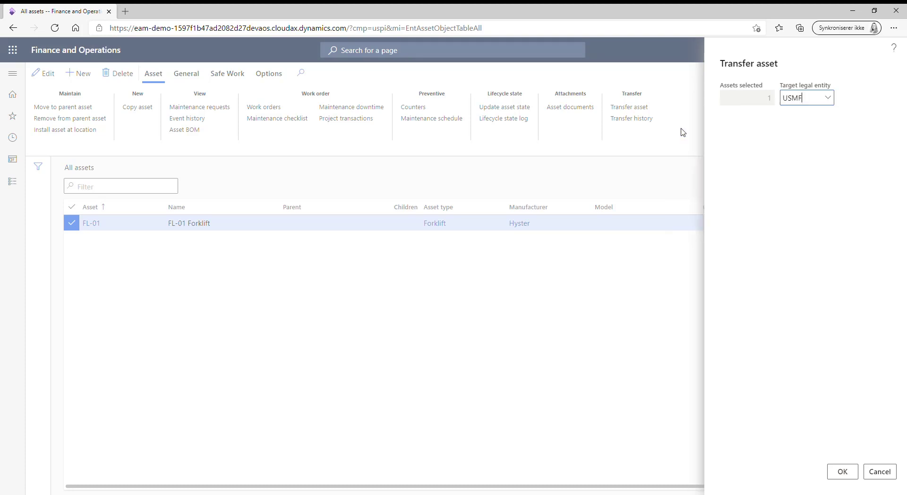
left_click(844, 472)
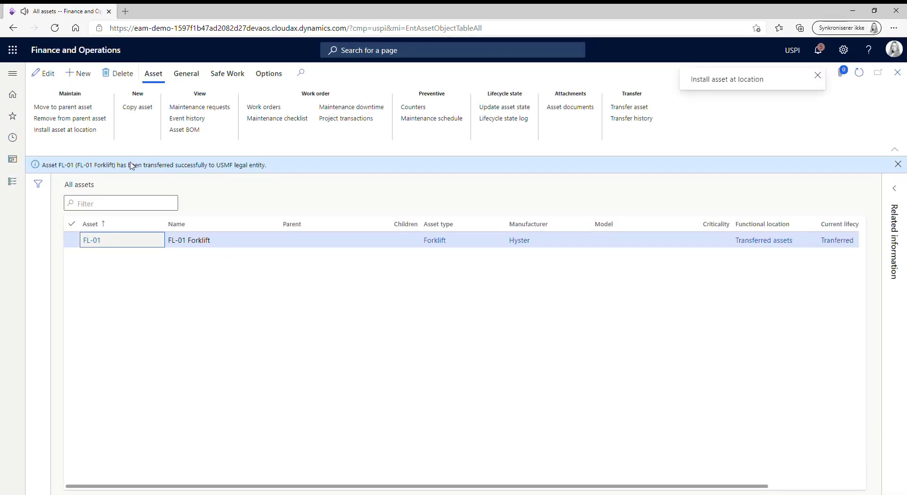
left_click_drag(402, 490, 498, 487)
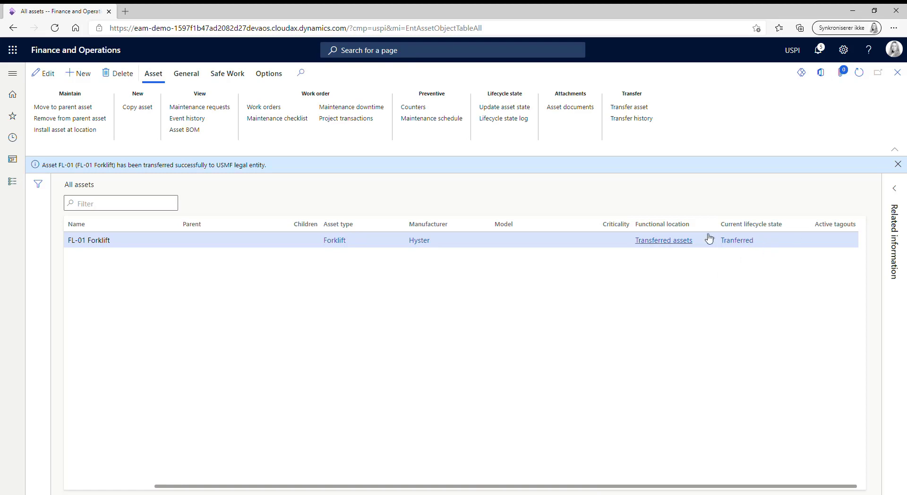
Switch the company to USMF and filter the All assets list by "FL"
left_click(792, 56)
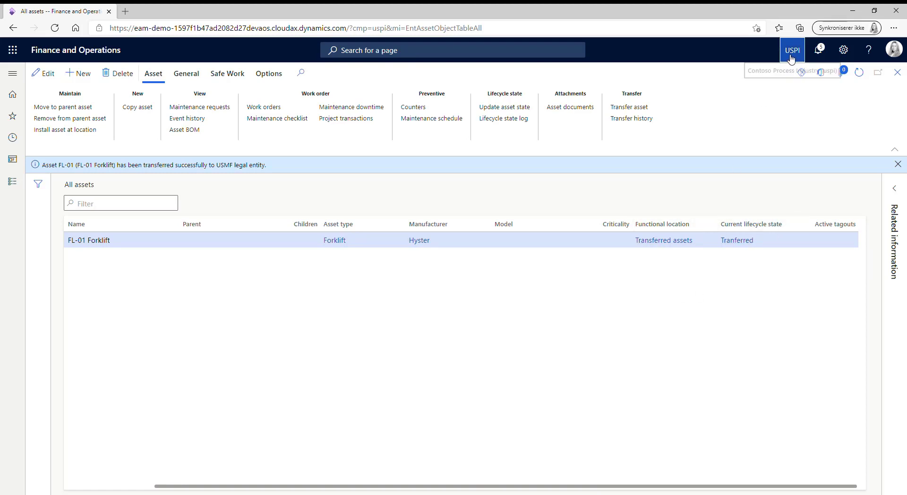
type("USMF")
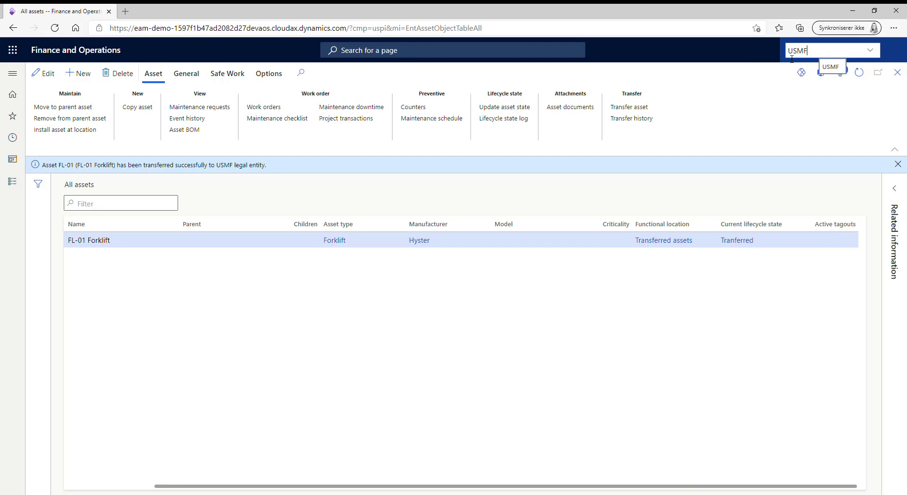
key("Return")
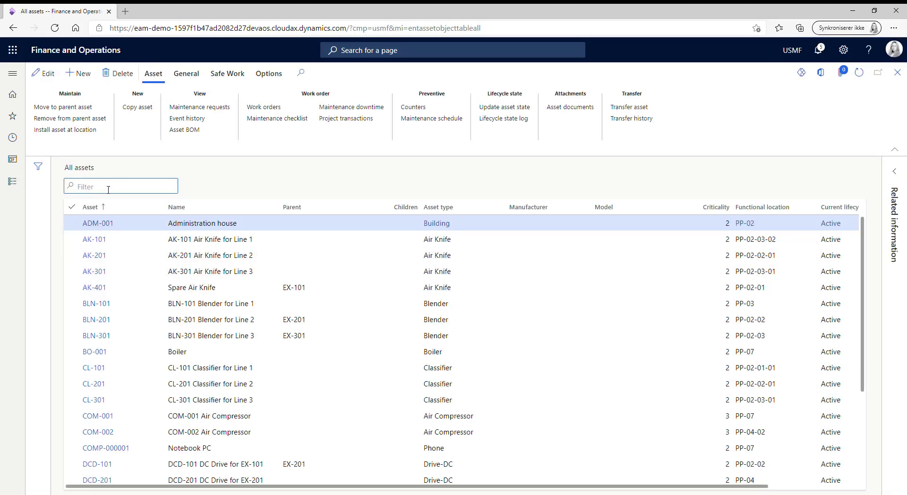
type("FL")
key("Return")
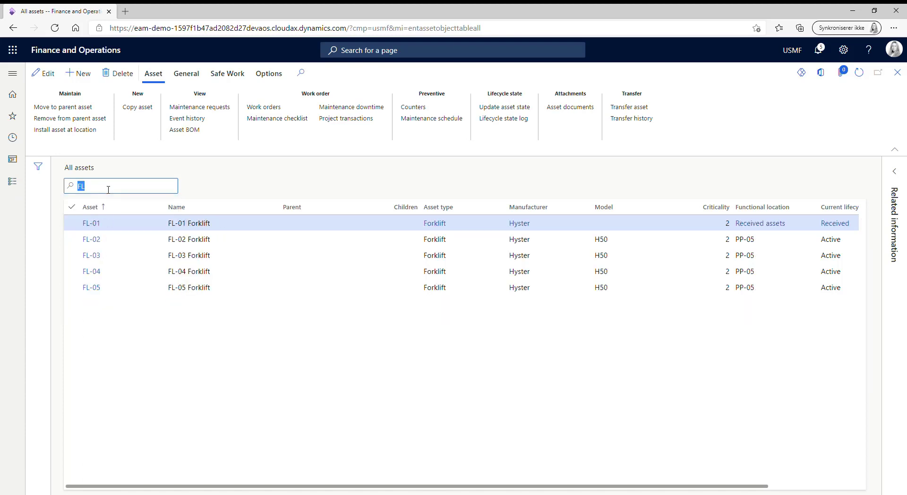
Install asset FL-01 at functional location PP-05 and check its functional location and lifecycle state in the asset list
left_click(74, 225)
left_click_drag(455, 486, 526, 485)
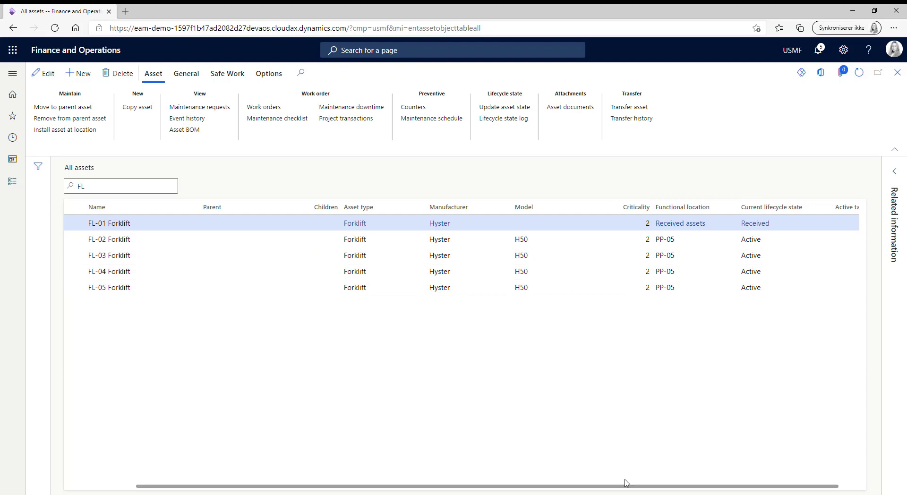
left_click_drag(624, 485, 551, 486)
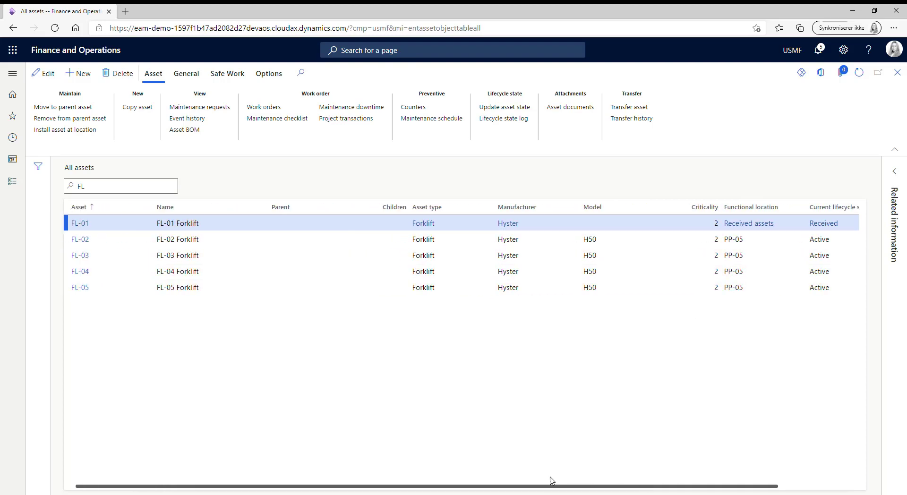
left_click(65, 130)
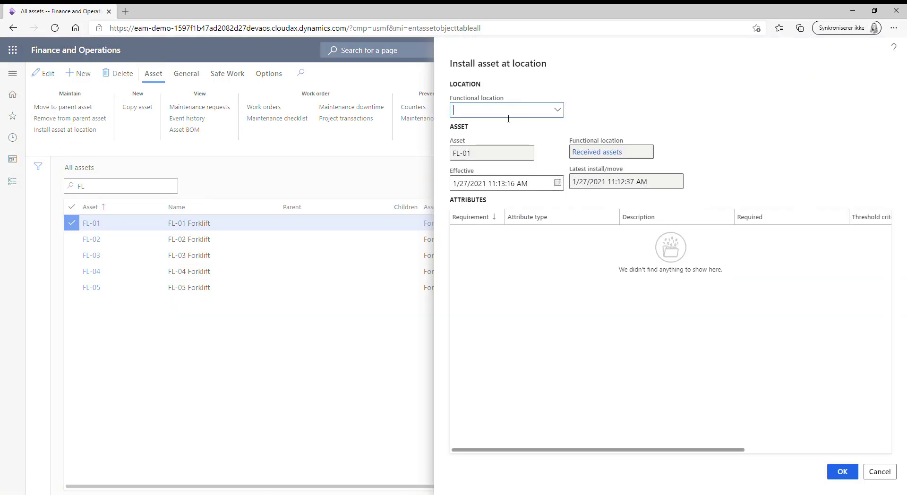
type("PP-05")
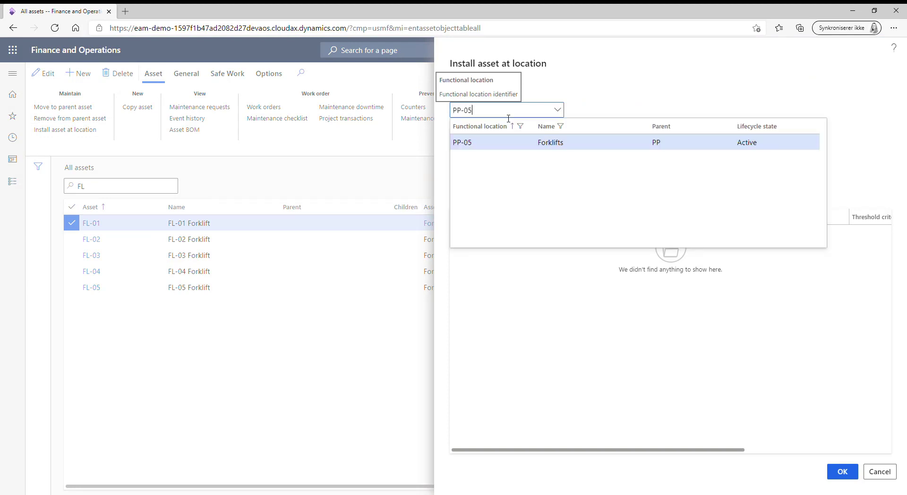
left_click(460, 145)
left_click(841, 471)
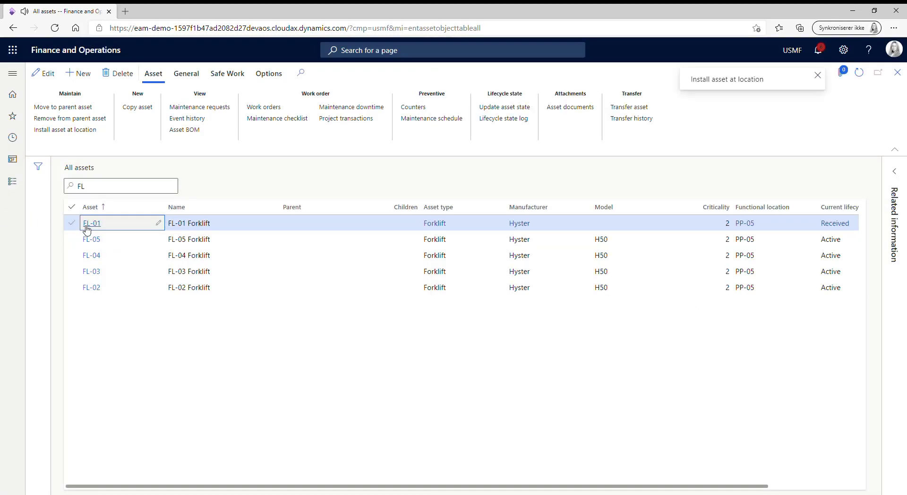
left_click_drag(369, 486, 529, 486)
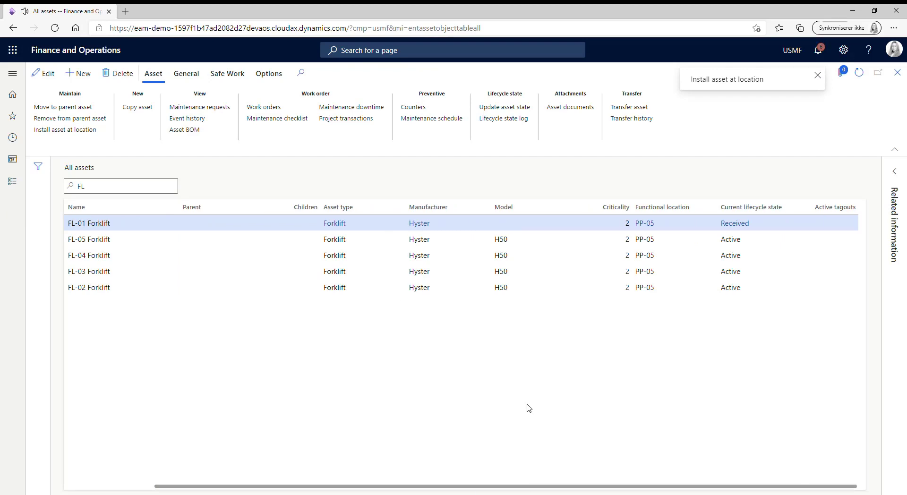
left_click_drag(600, 487, 511, 487)
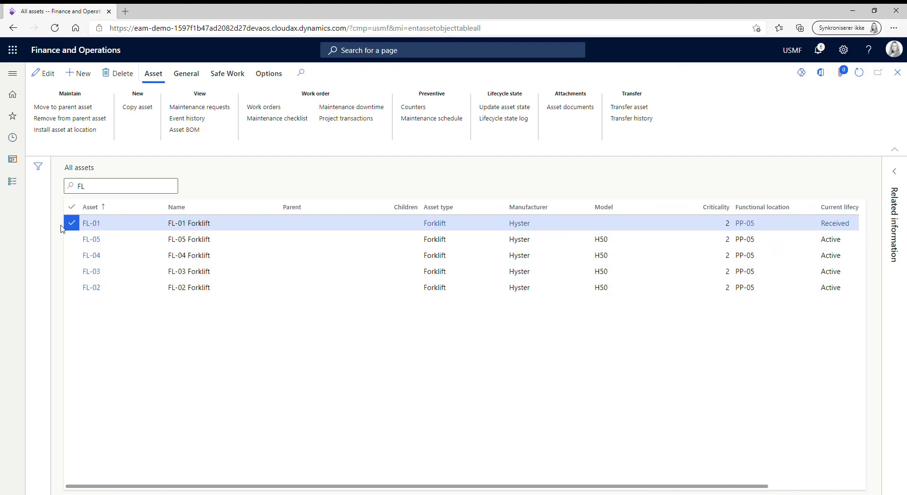
Update the lifecycle state of asset FL-01 to Active and check it in the asset list
left_click(499, 108)
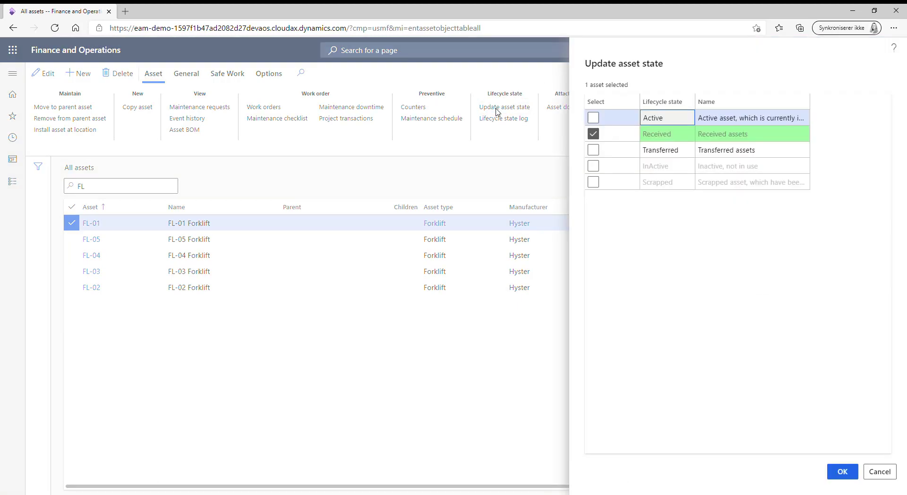
left_click(594, 118)
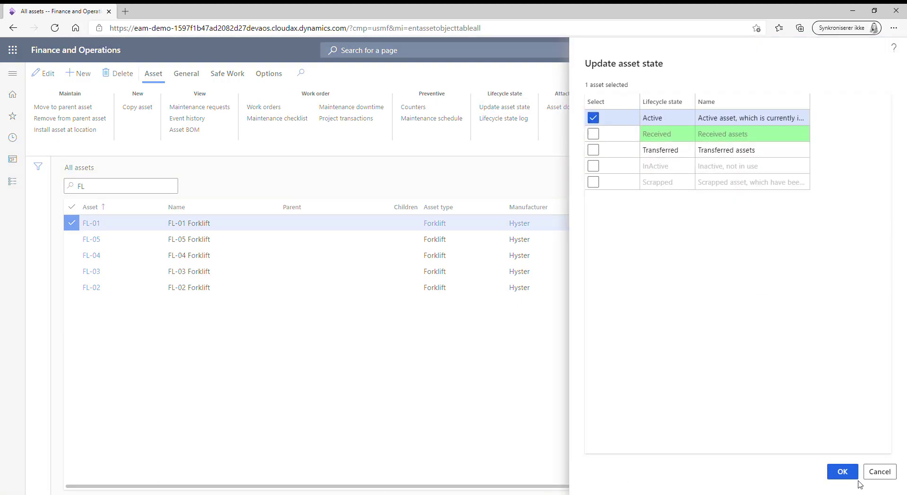
left_click(842, 471)
left_click_drag(587, 486, 675, 487)
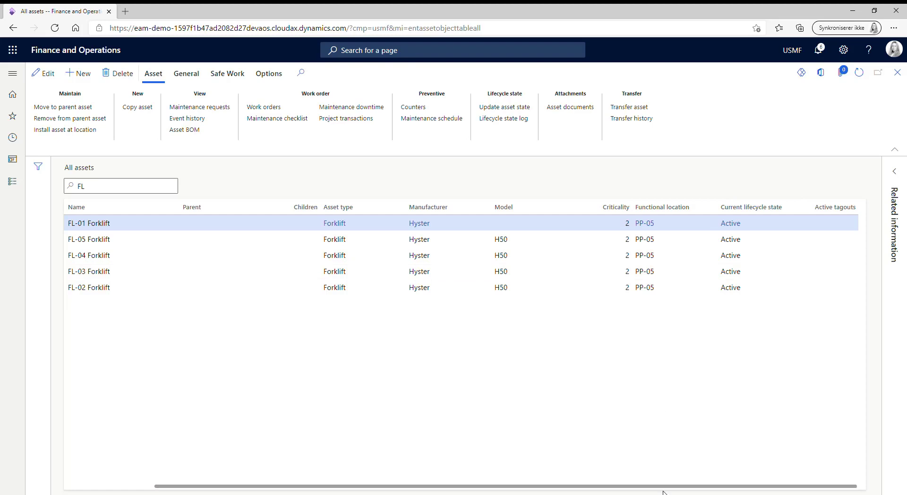
left_click_drag(664, 489, 563, 476)
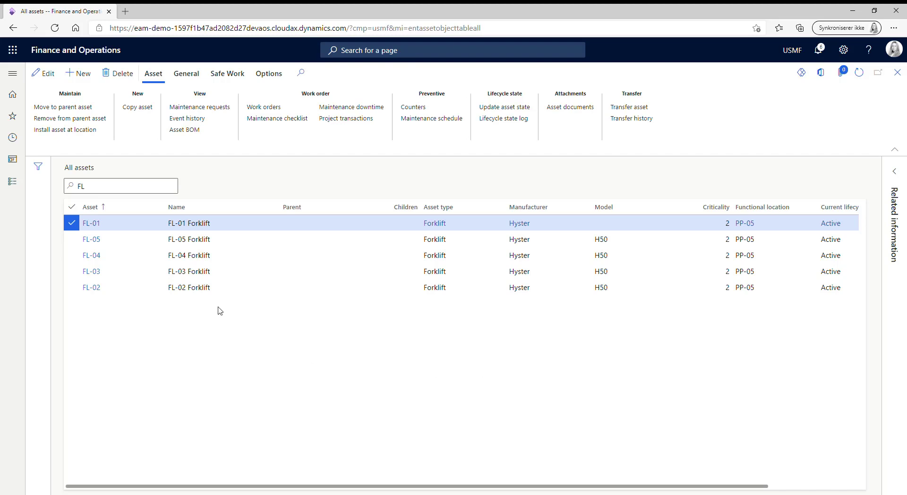
Open the Asset management parameters from the Asset management module's setup to see the Transfer asset settings
left_click(18, 194)
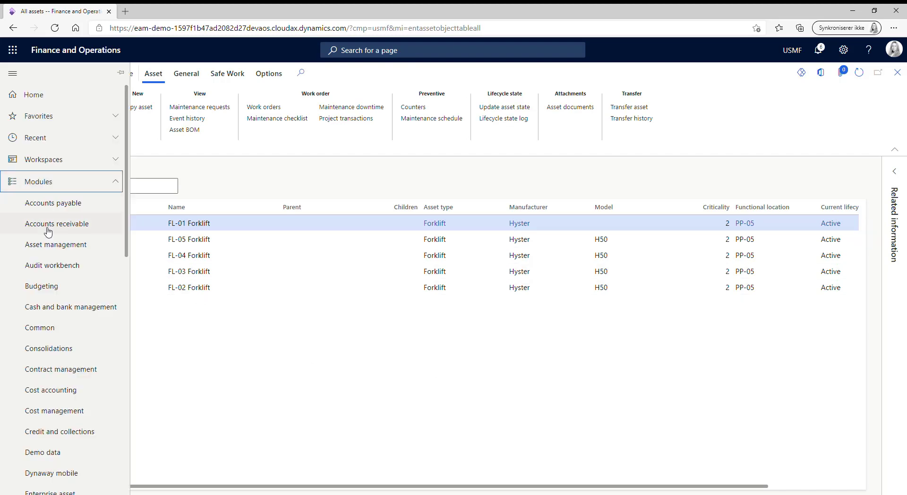
left_click(69, 255)
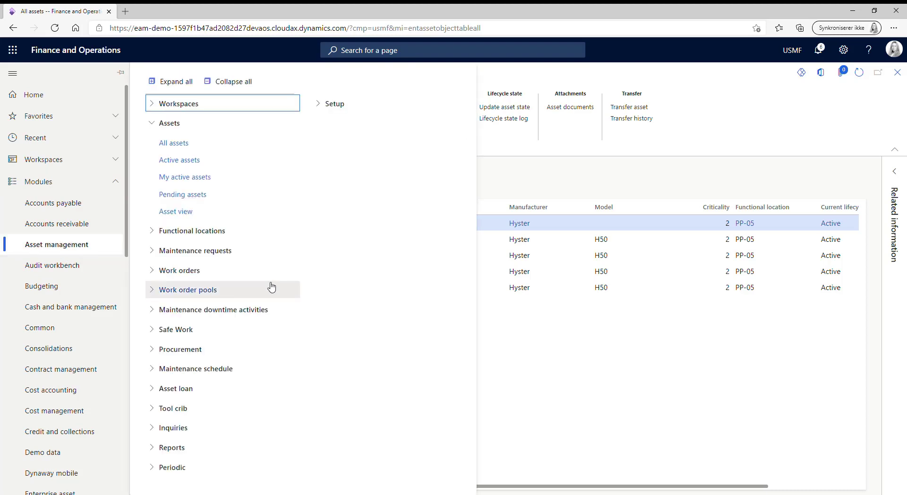
left_click(340, 107)
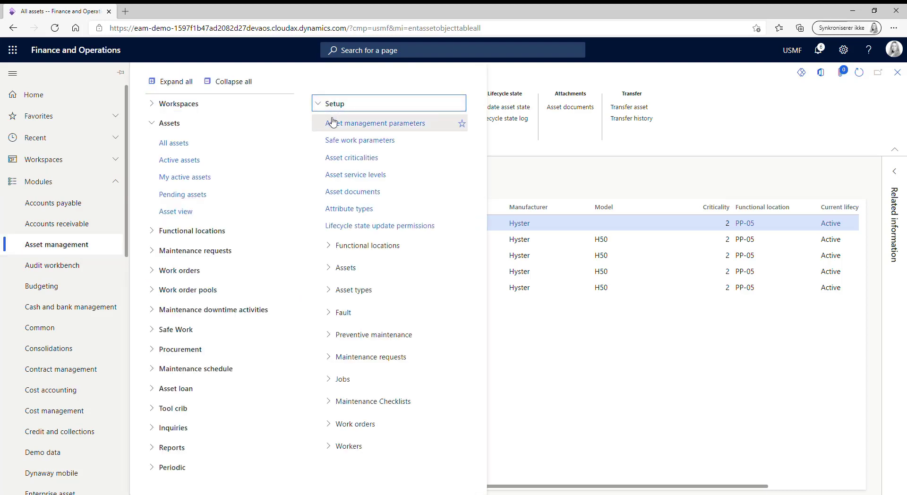
left_click(342, 130)
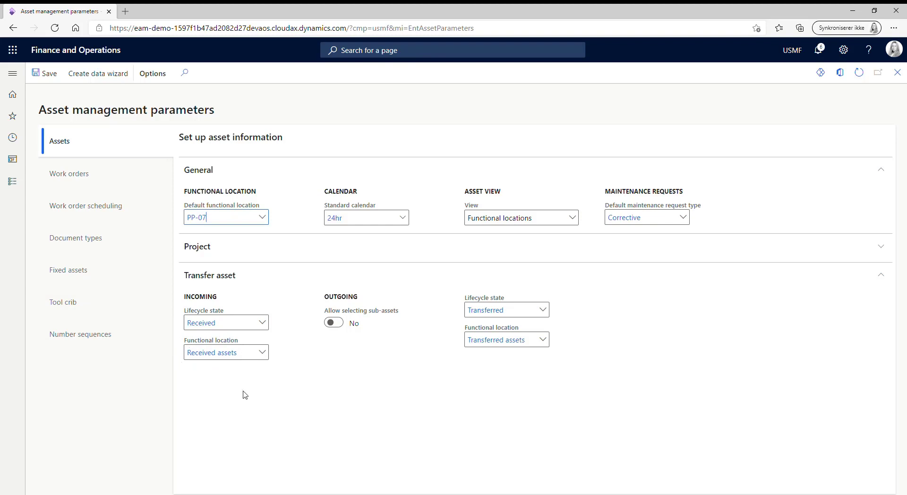
Look through the incoming lifecycle state choices for asset transfers, and switch Allow selecting sub-assets to Yes and back to No
left_click(263, 324)
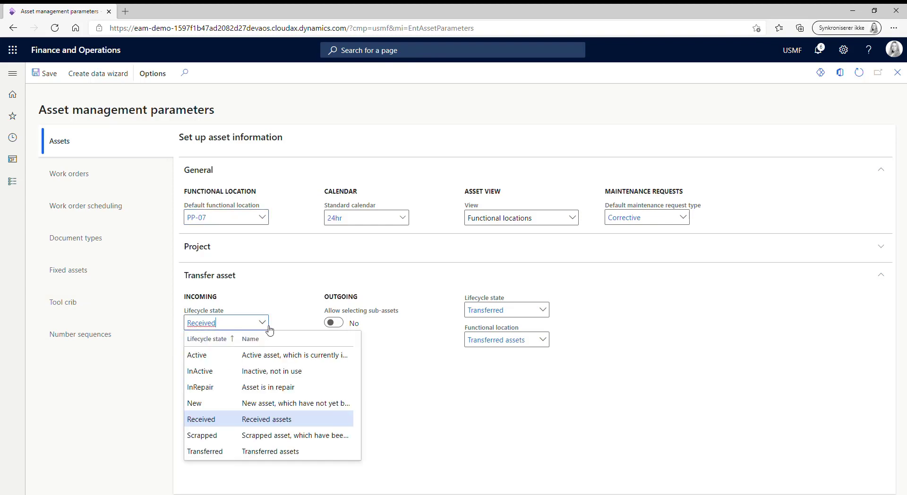
left_click(264, 308)
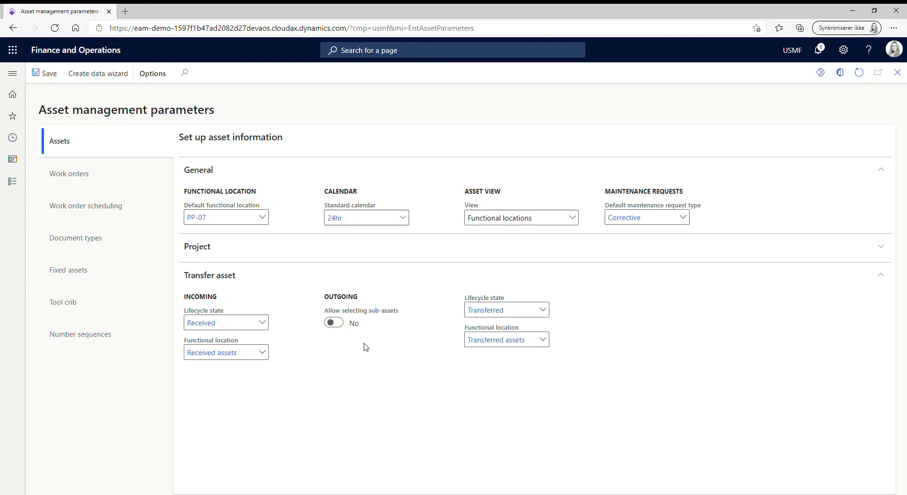
left_click(335, 323)
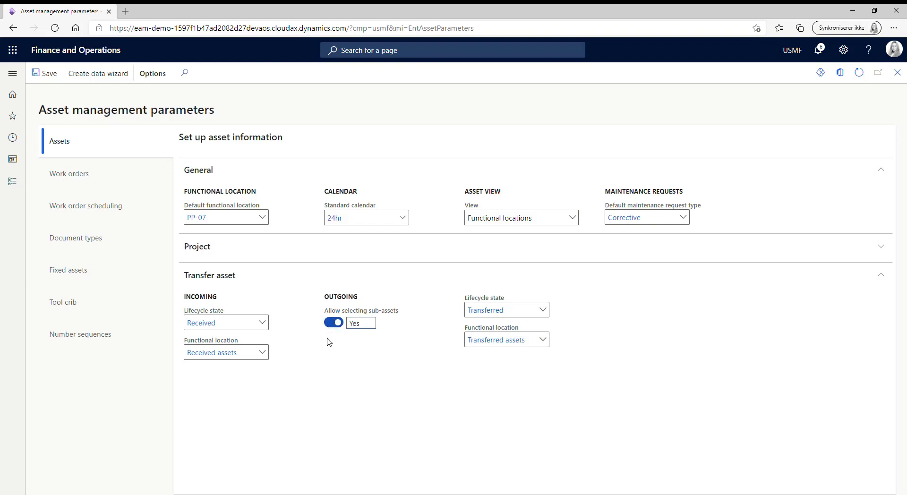
left_click(332, 323)
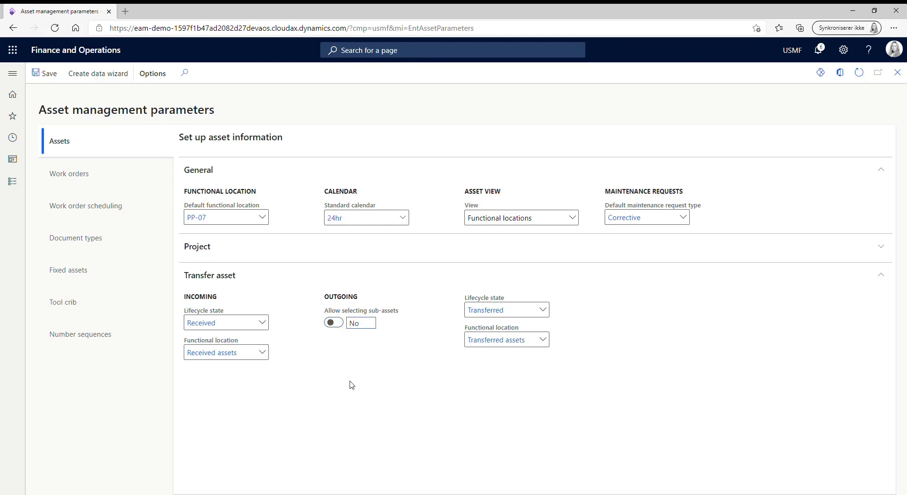